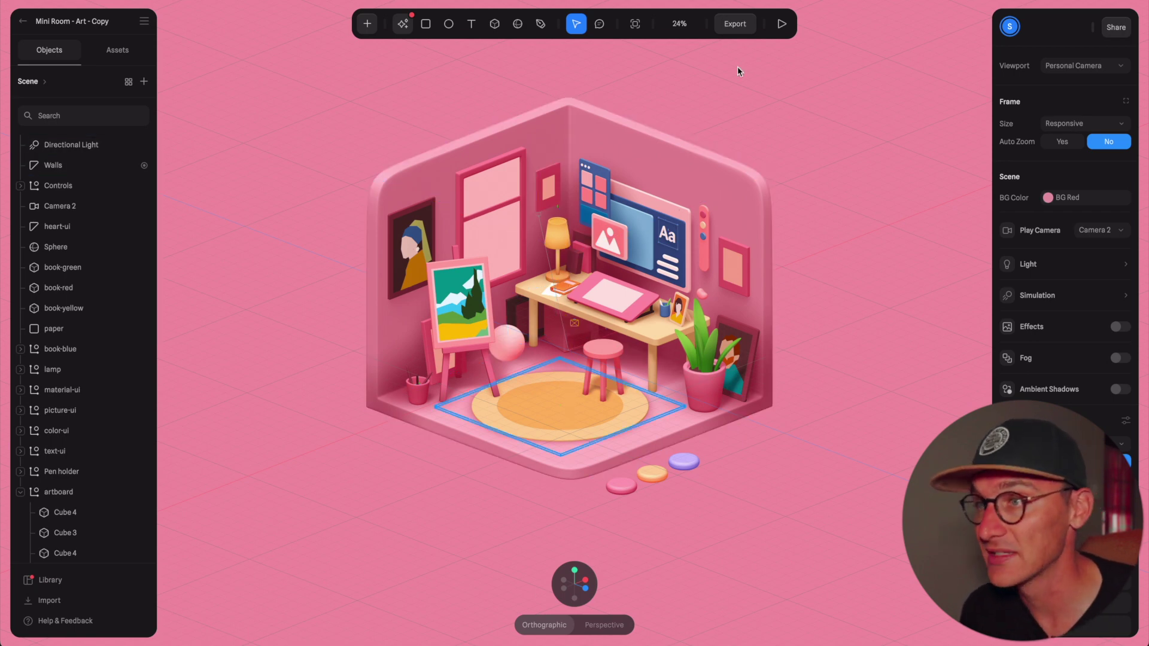
# - Copy the scene's viewer embed code from Export > Viewer and update the published viewer with the latest scene
pyautogui.click(735, 28)
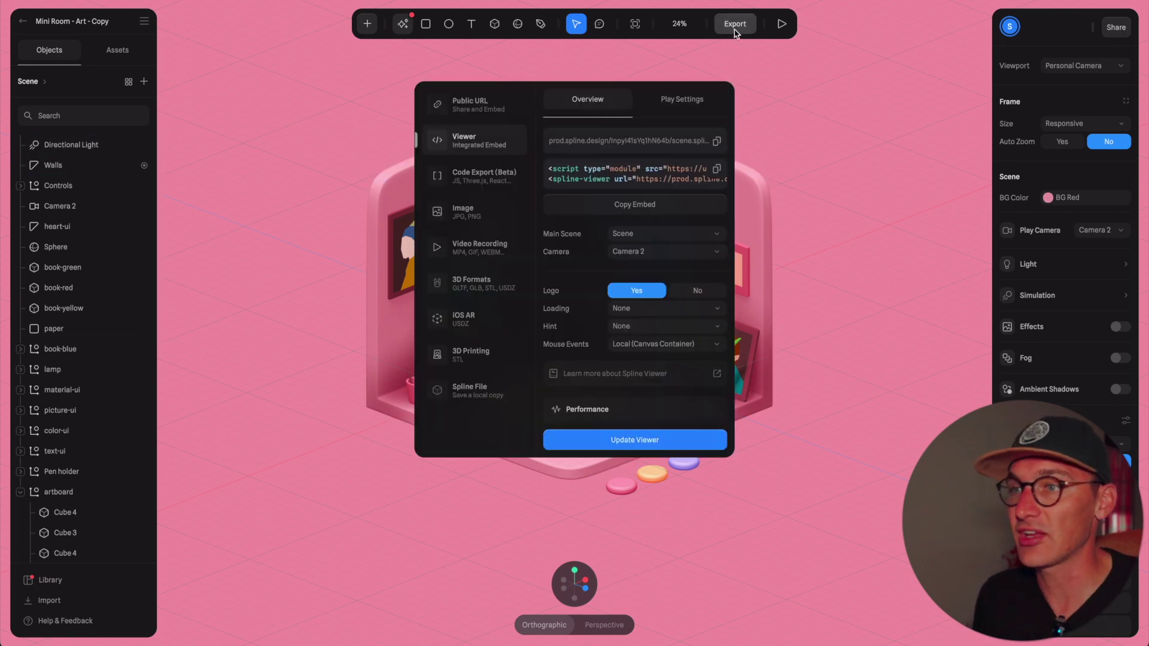
pyautogui.click(478, 107)
pyautogui.click(467, 139)
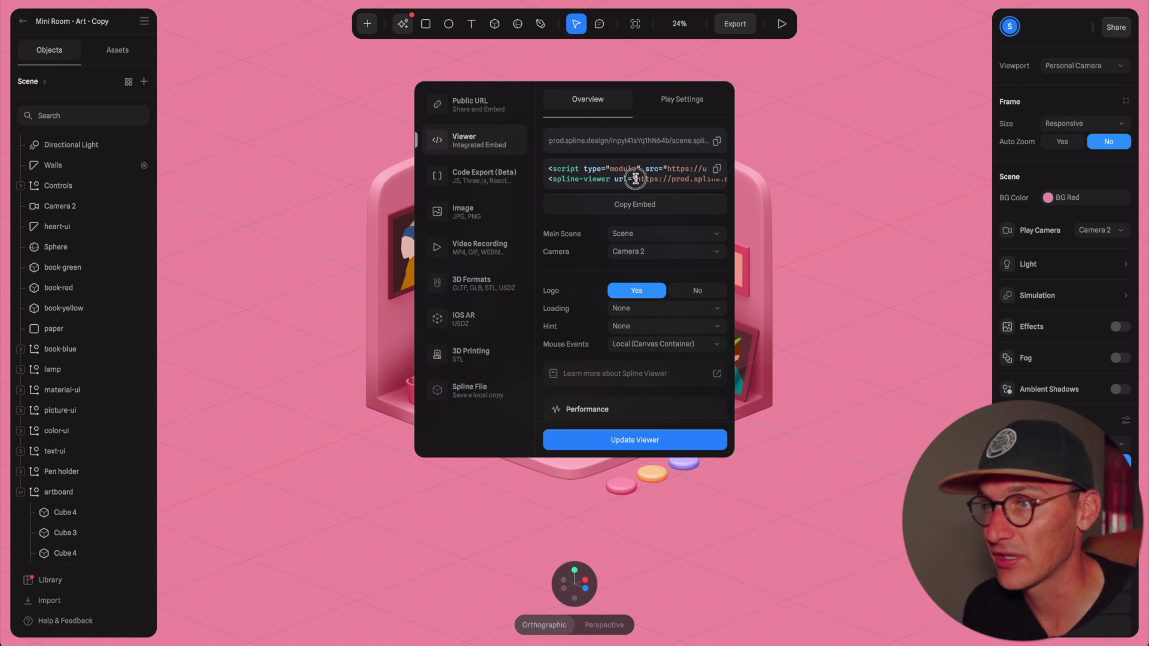
pyautogui.click(716, 169)
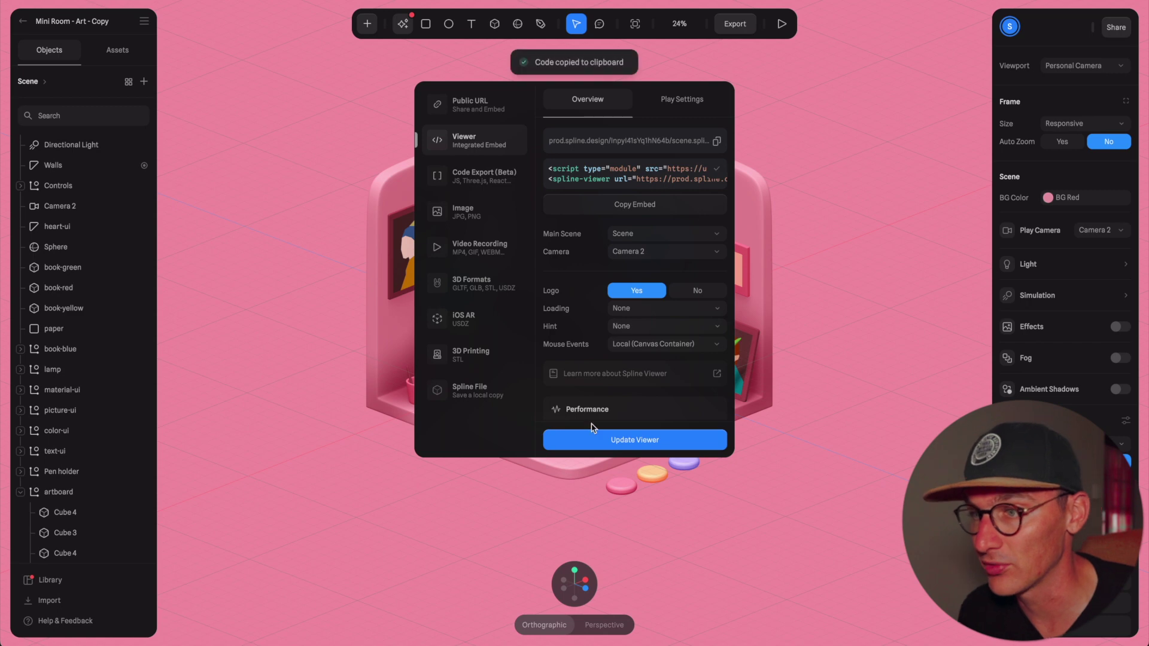
pyautogui.click(652, 205)
pyautogui.click(651, 443)
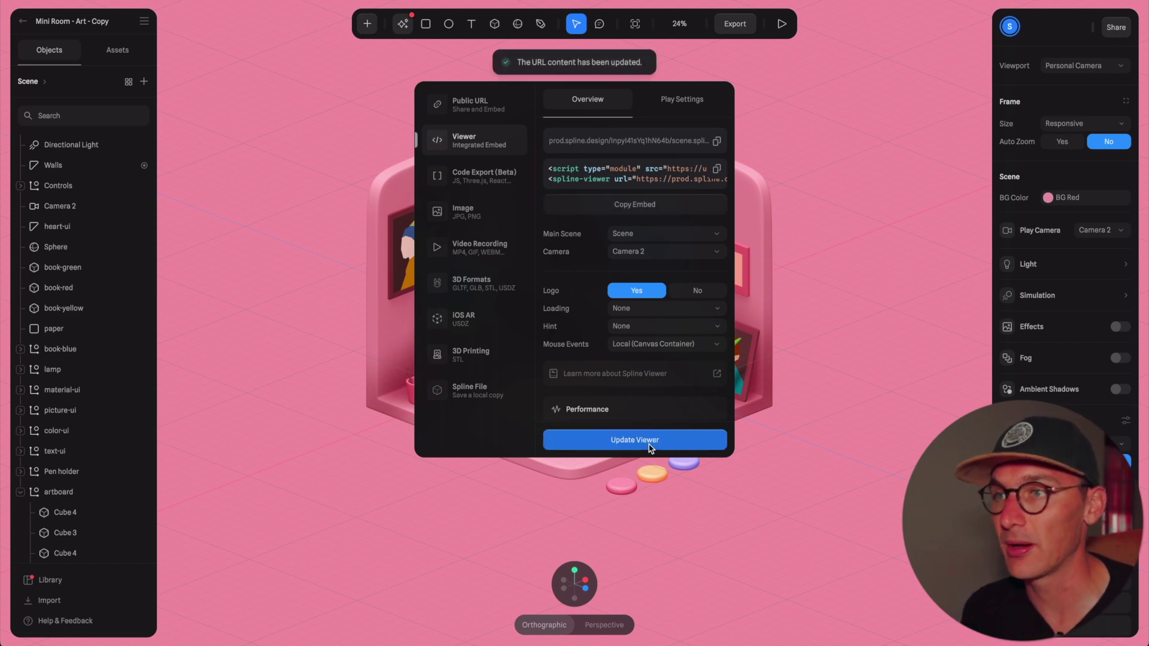
pyautogui.press('super+Tab')
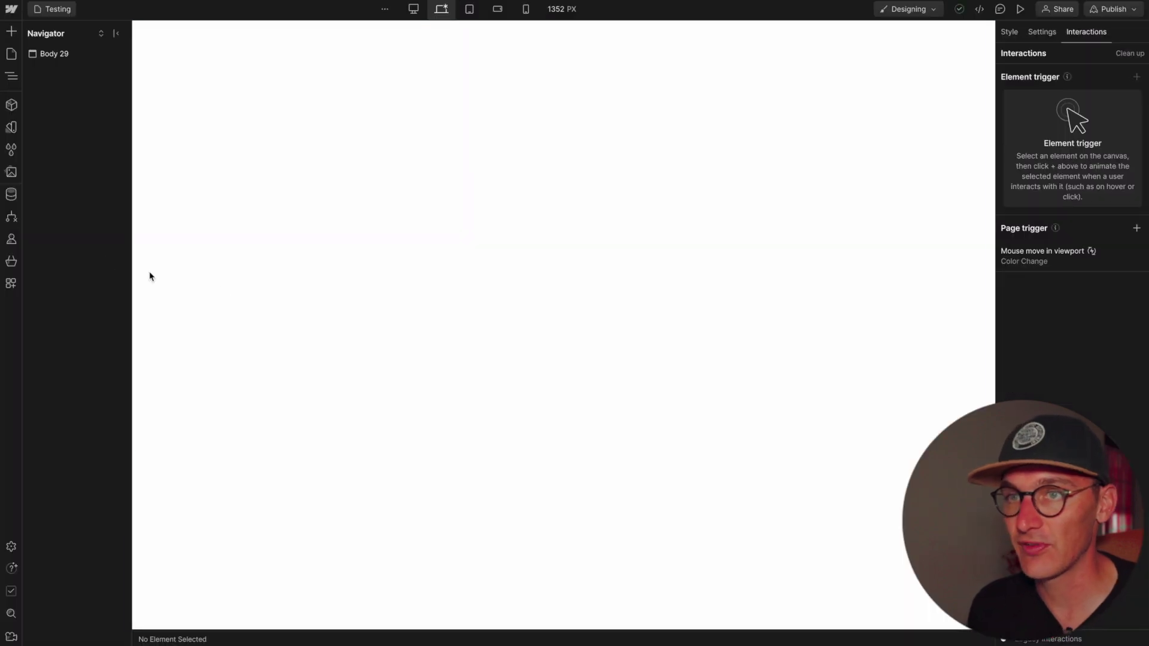
# - Insert a Spline Scene element into the Body and load the pink room from its prod.spline.design URL
pyautogui.click(229, 292)
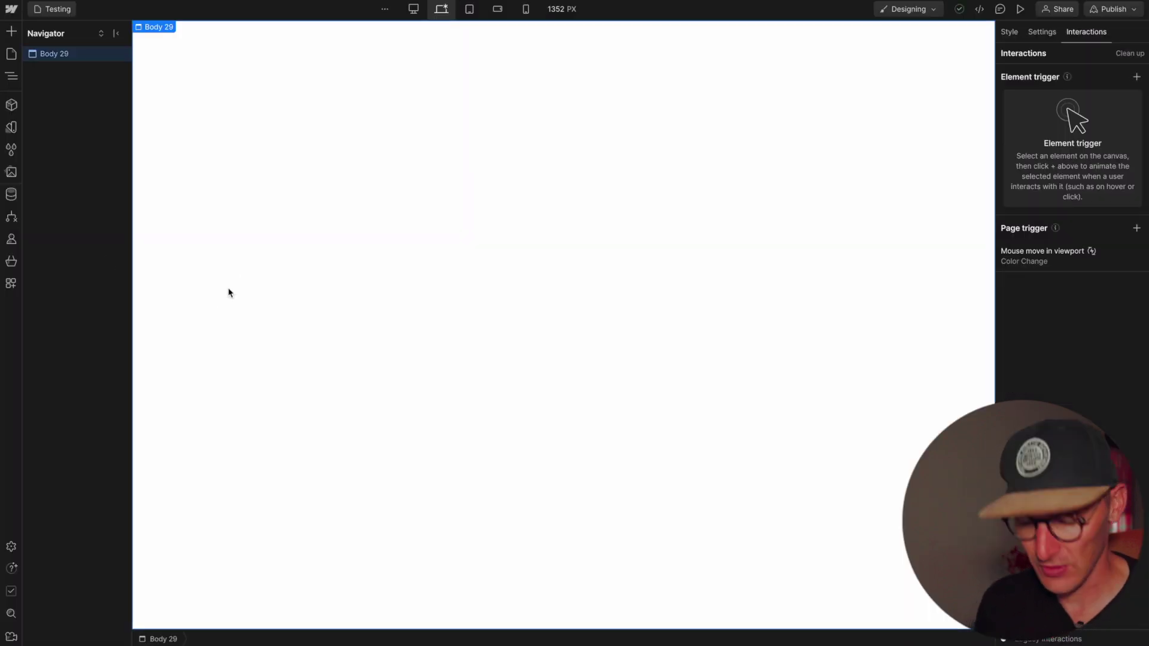
pyautogui.press('super+k')
pyautogui.write('spl')
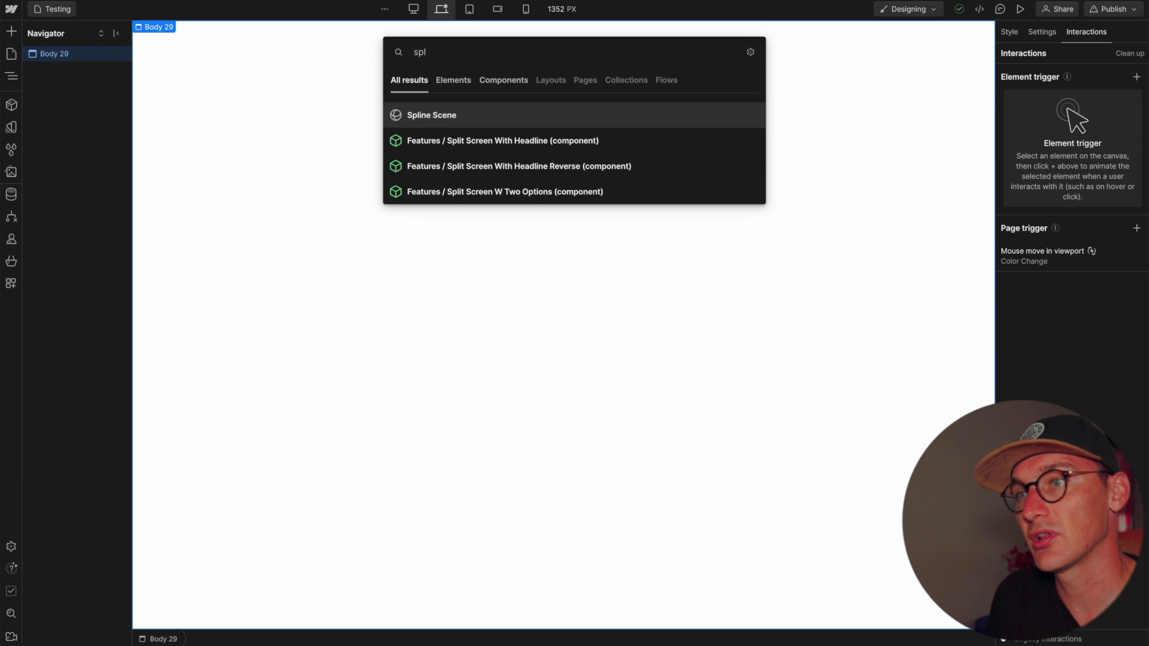
pyautogui.press('Return')
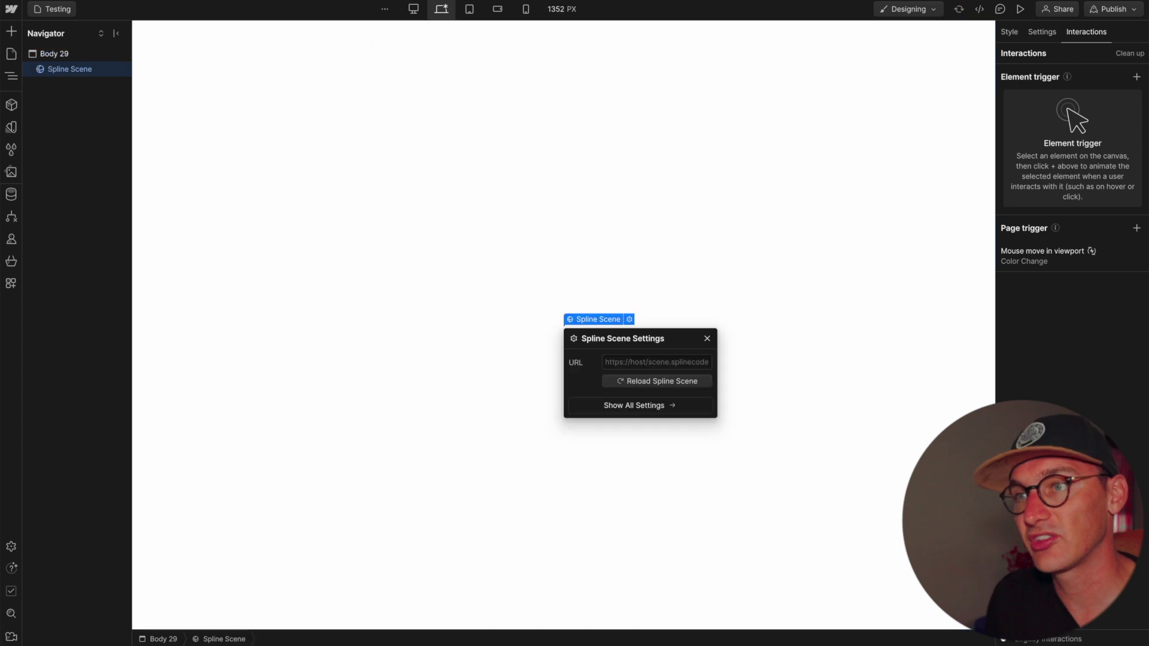
pyautogui.click(654, 362)
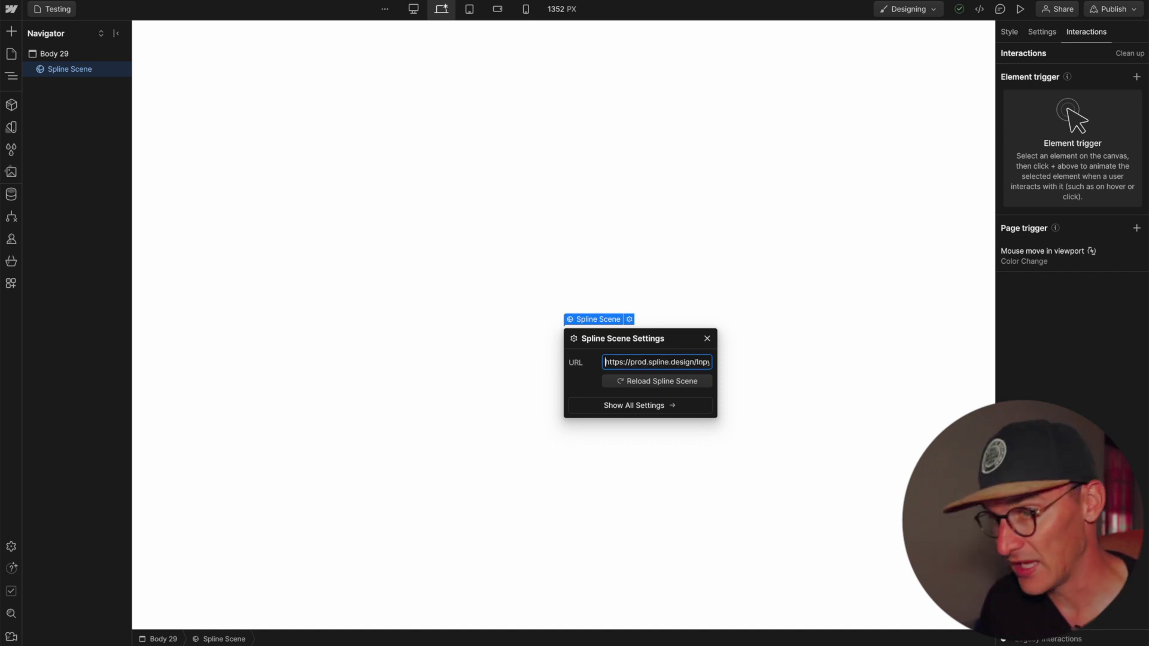
pyautogui.click(771, 377)
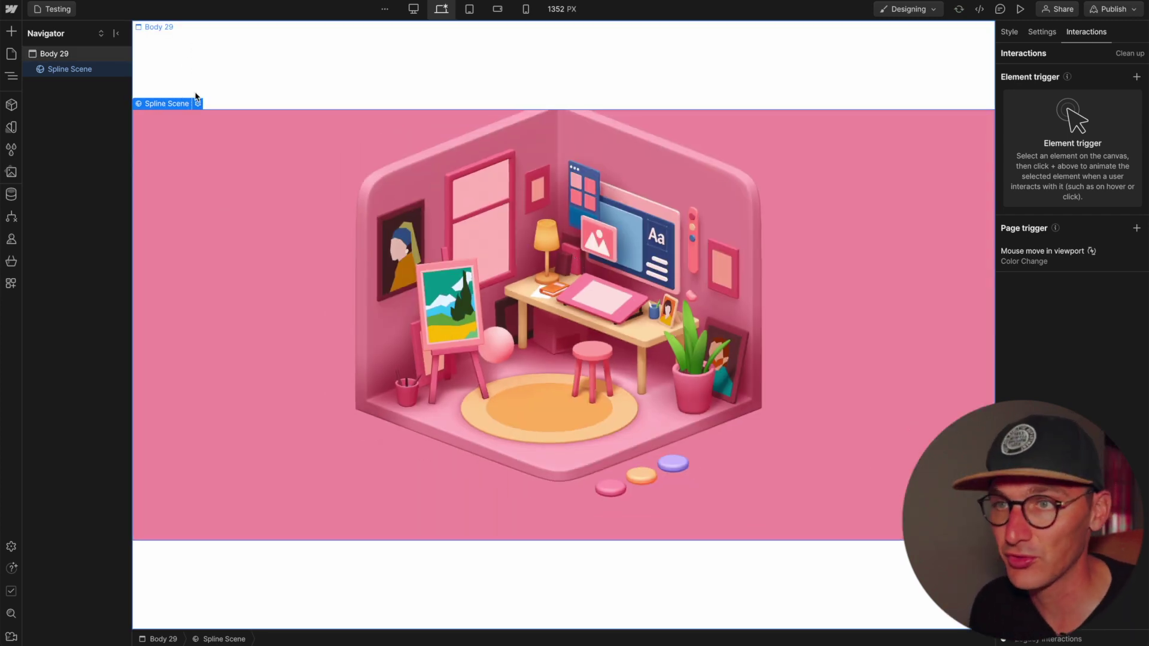
# - Position the Spline Scene with 0% offsets on every side so it covers the whole page
pyautogui.click(1010, 33)
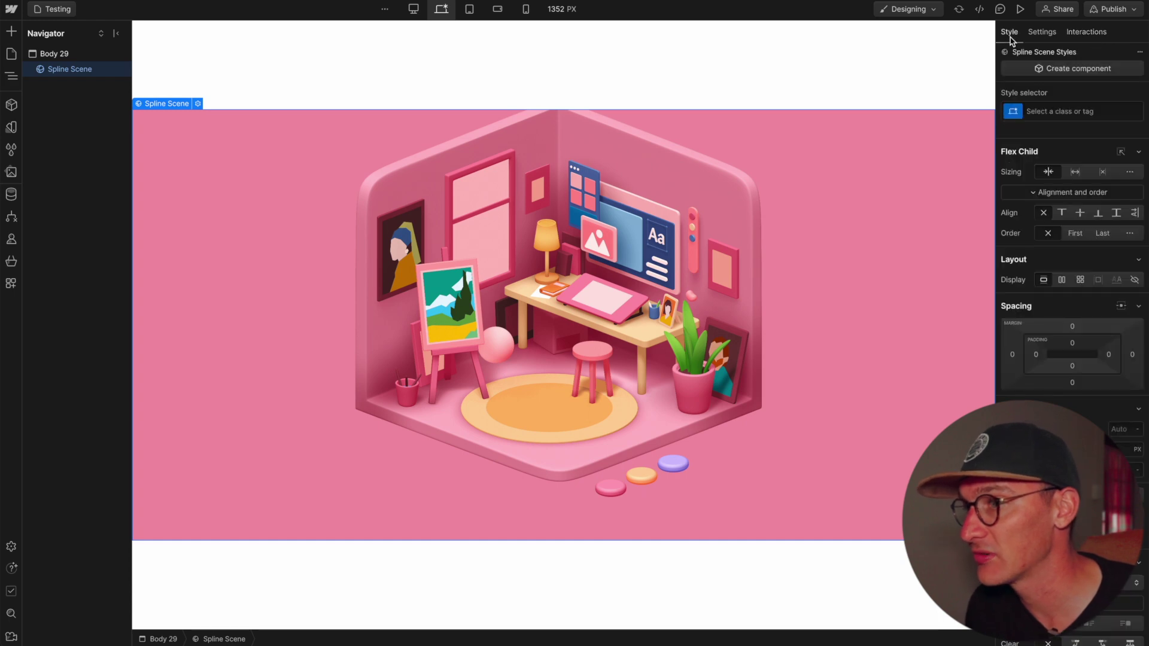
pyautogui.scroll(-3, 1104, 401)
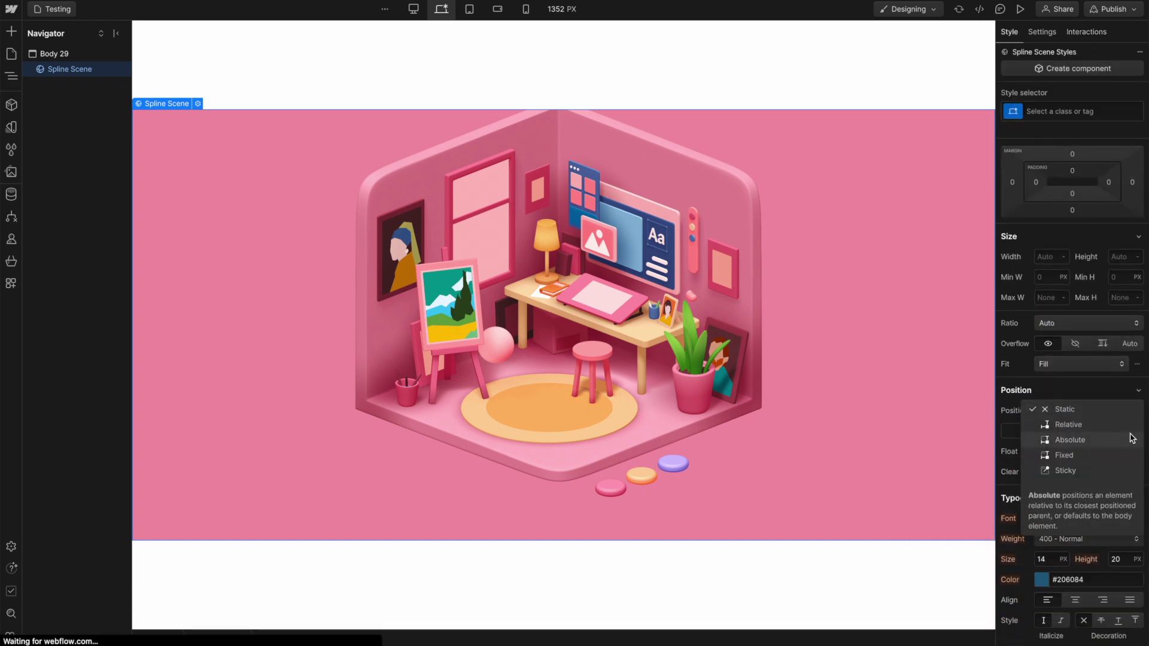
pyautogui.click(1108, 440)
pyautogui.click(1137, 429)
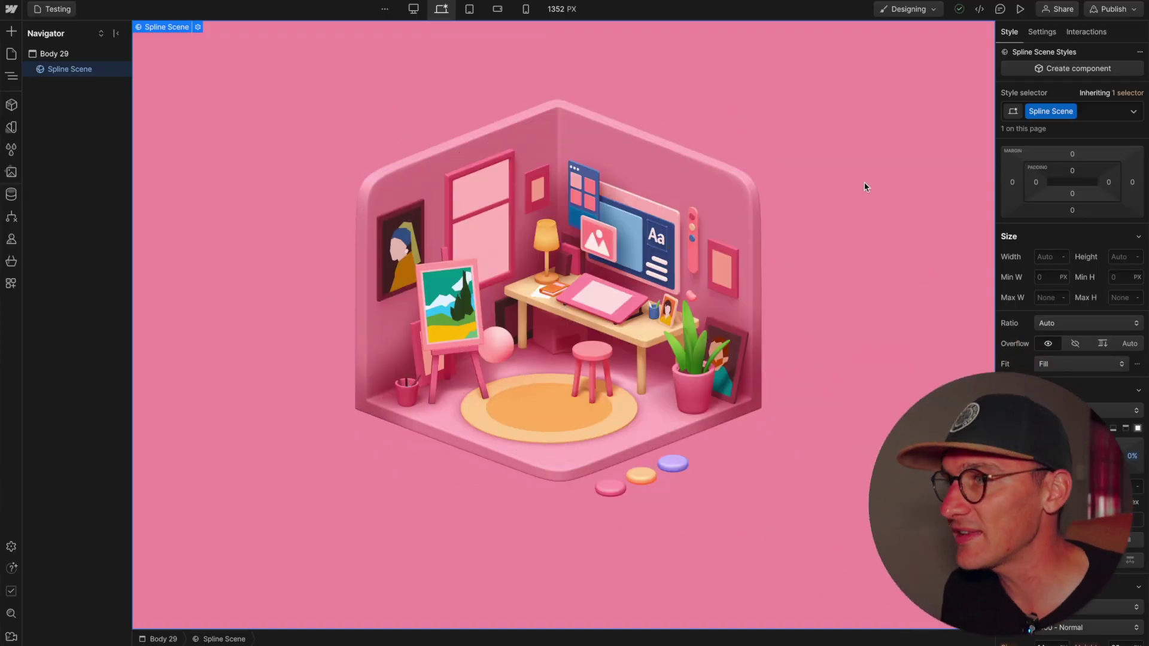
pyautogui.click(1096, 32)
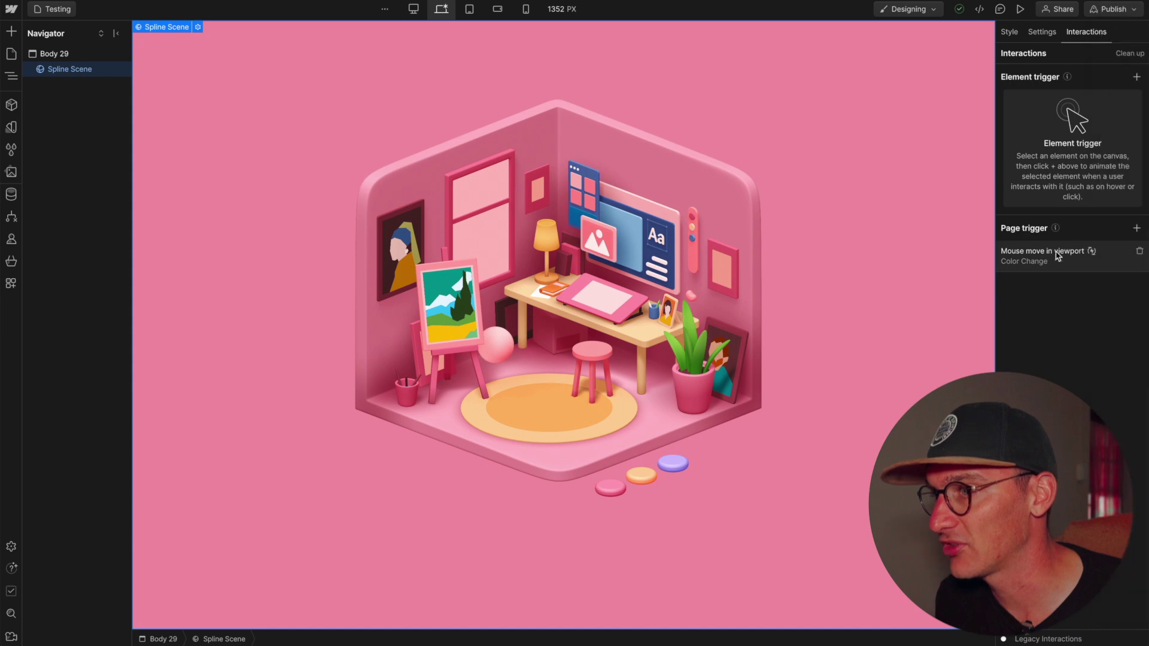
# - Replace the old Color Change trigger with a new mouse-move trigger that plays a new mouse animation
pyautogui.click(1140, 256)
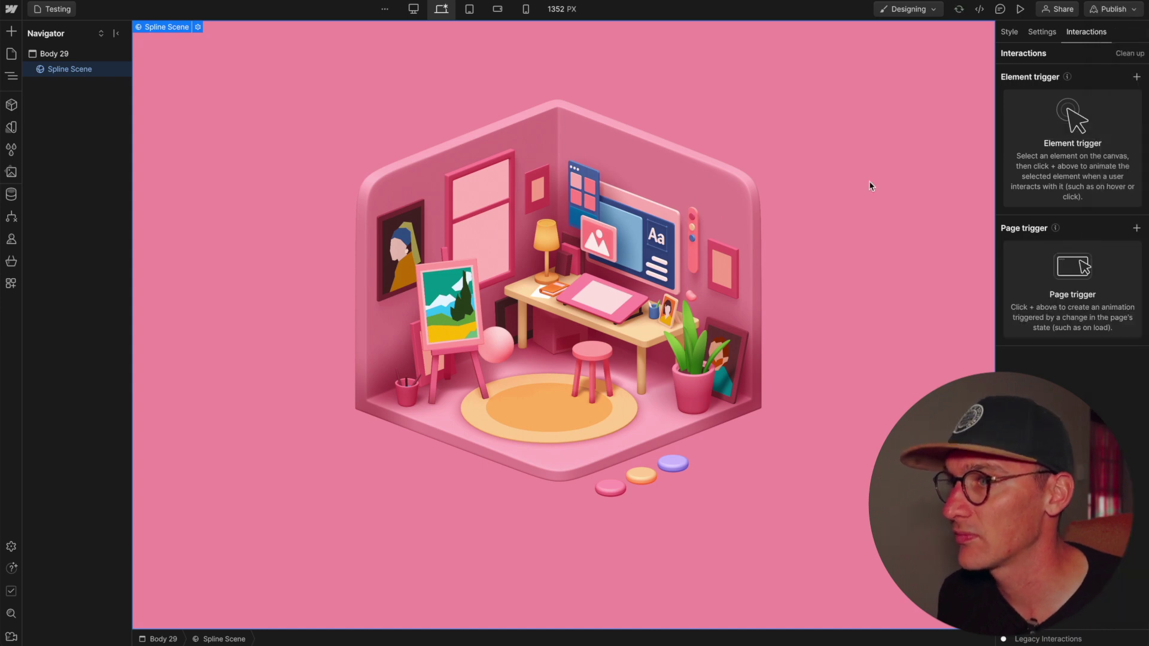
pyautogui.click(1137, 78)
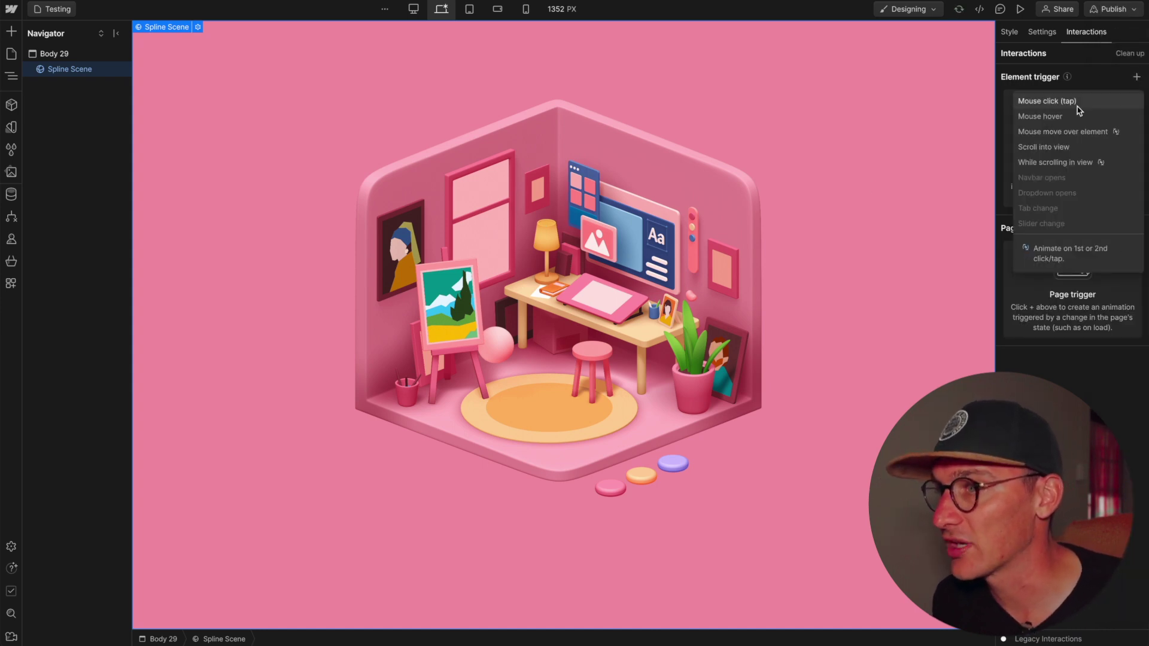
pyautogui.click(1077, 133)
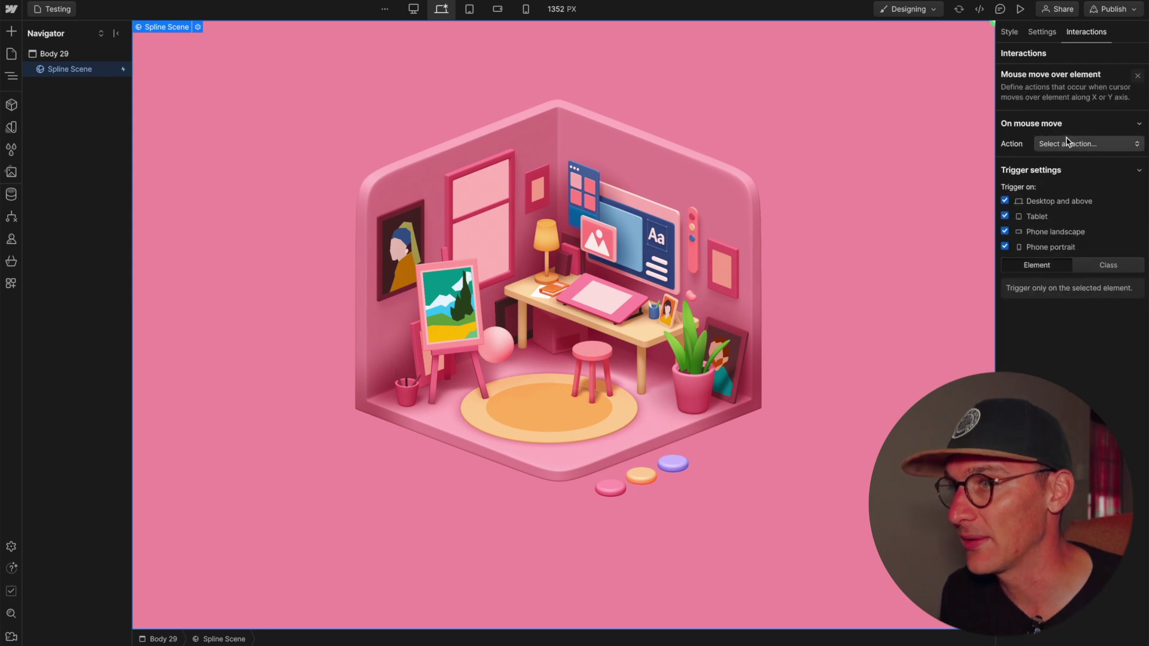
pyautogui.click(1071, 144)
pyautogui.click(1071, 160)
pyautogui.click(1137, 164)
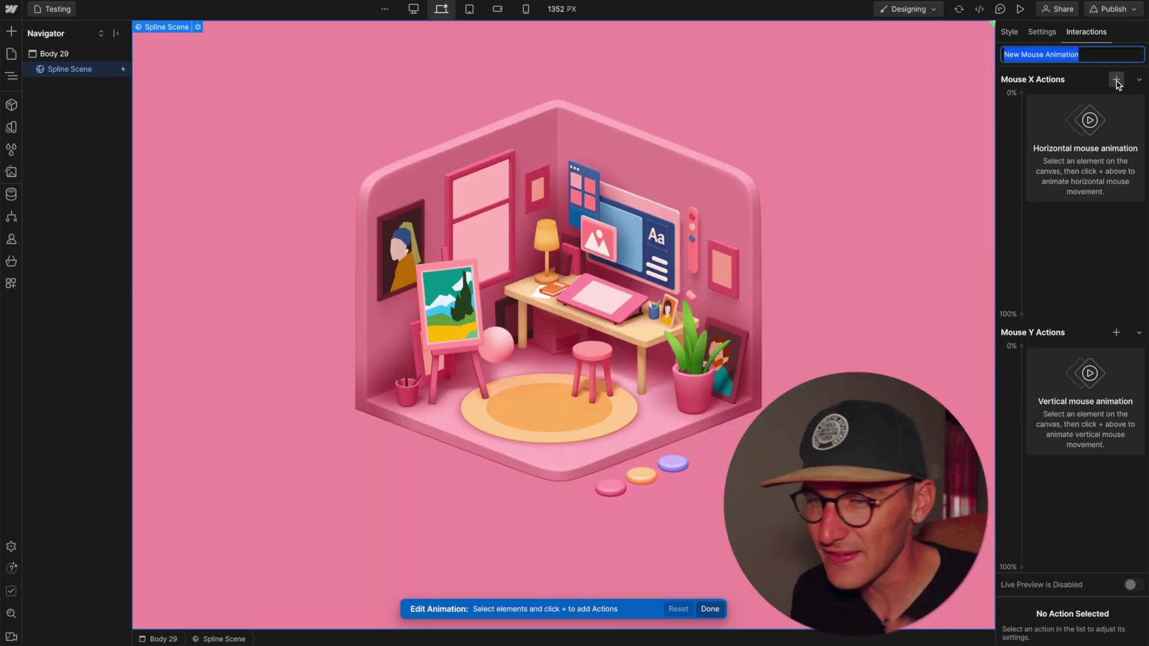
# - Add a Mouse X Spline action targeting Camera 2 and expand its keyframes
pyautogui.click(1117, 80)
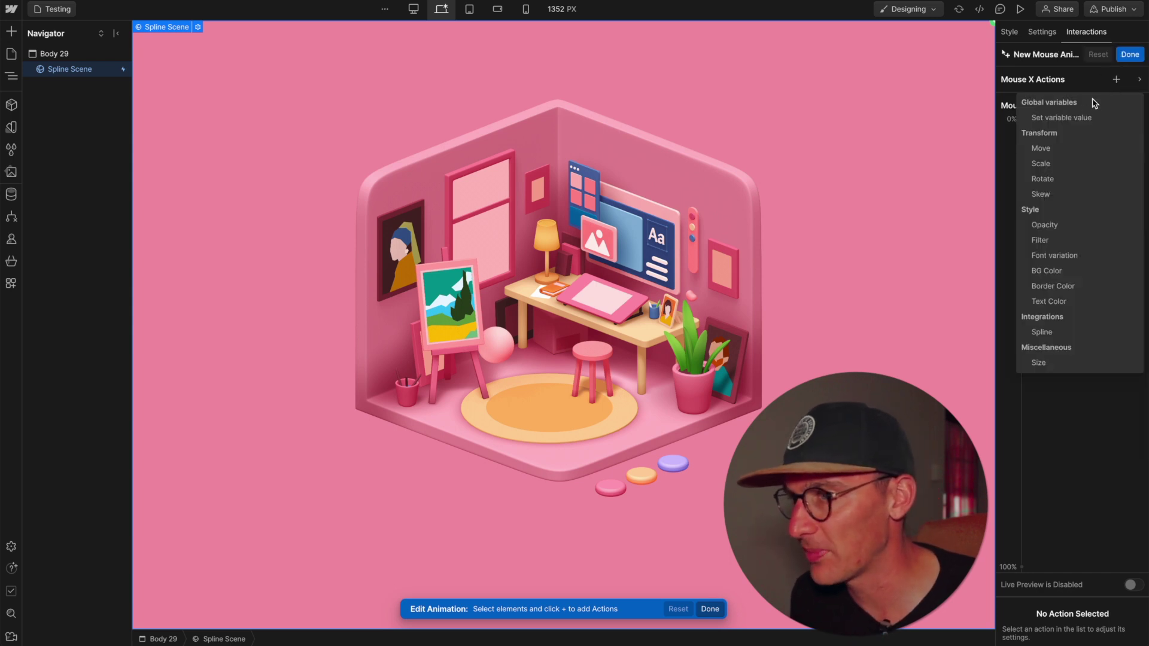
pyautogui.click(1041, 332)
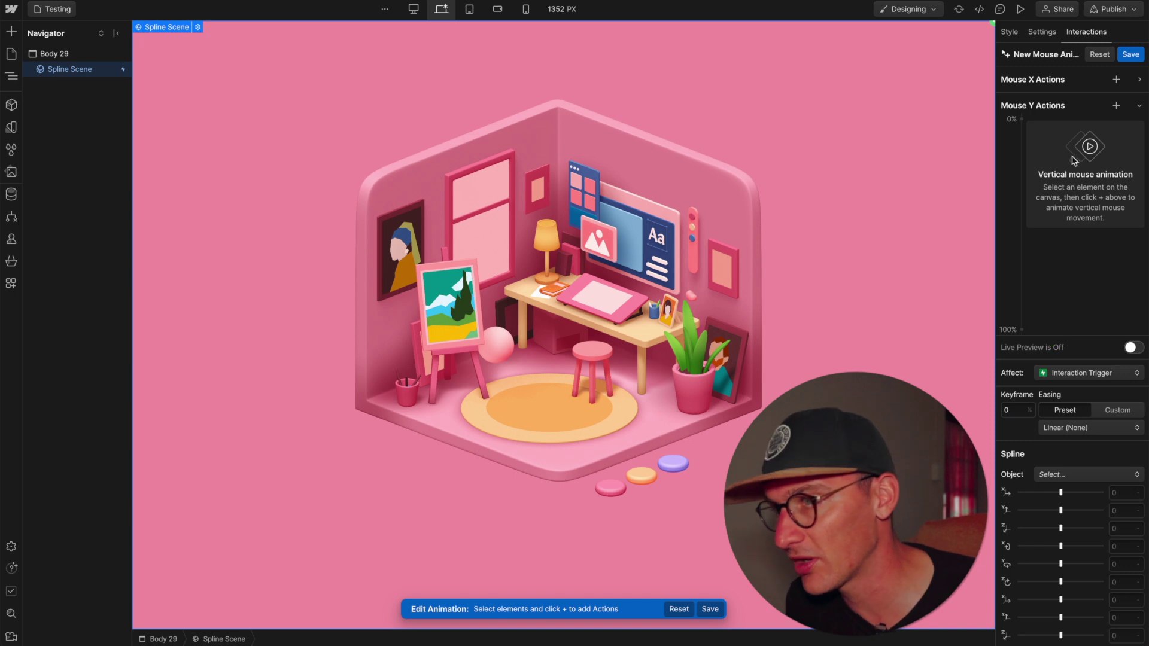
pyautogui.click(1055, 474)
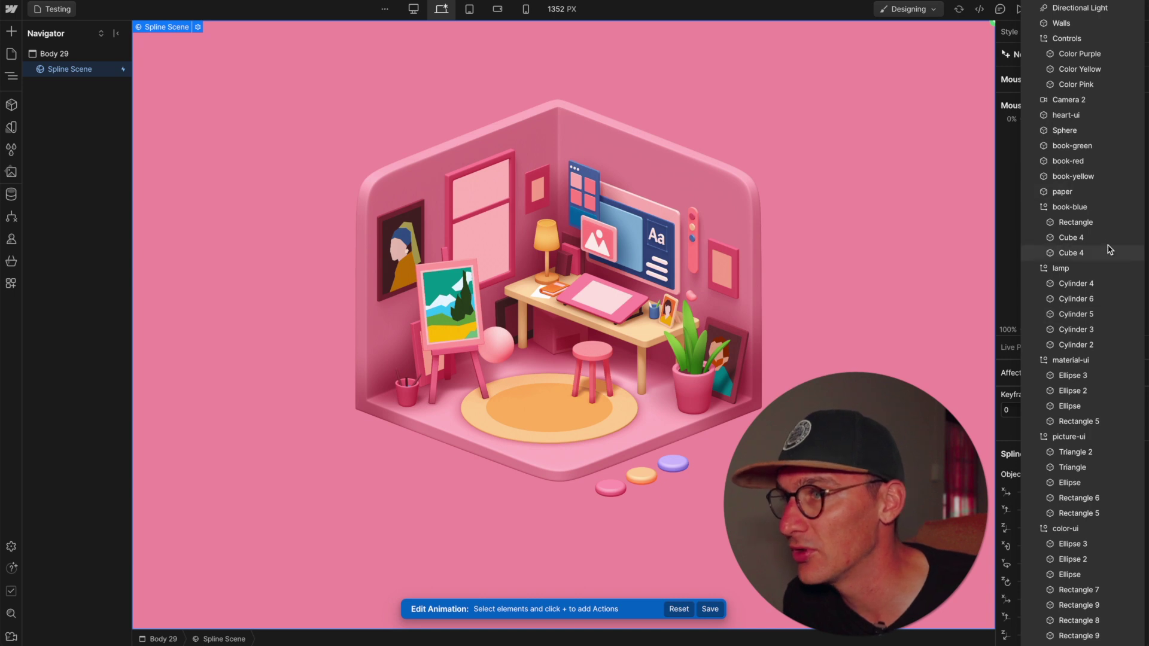
pyautogui.click(1067, 100)
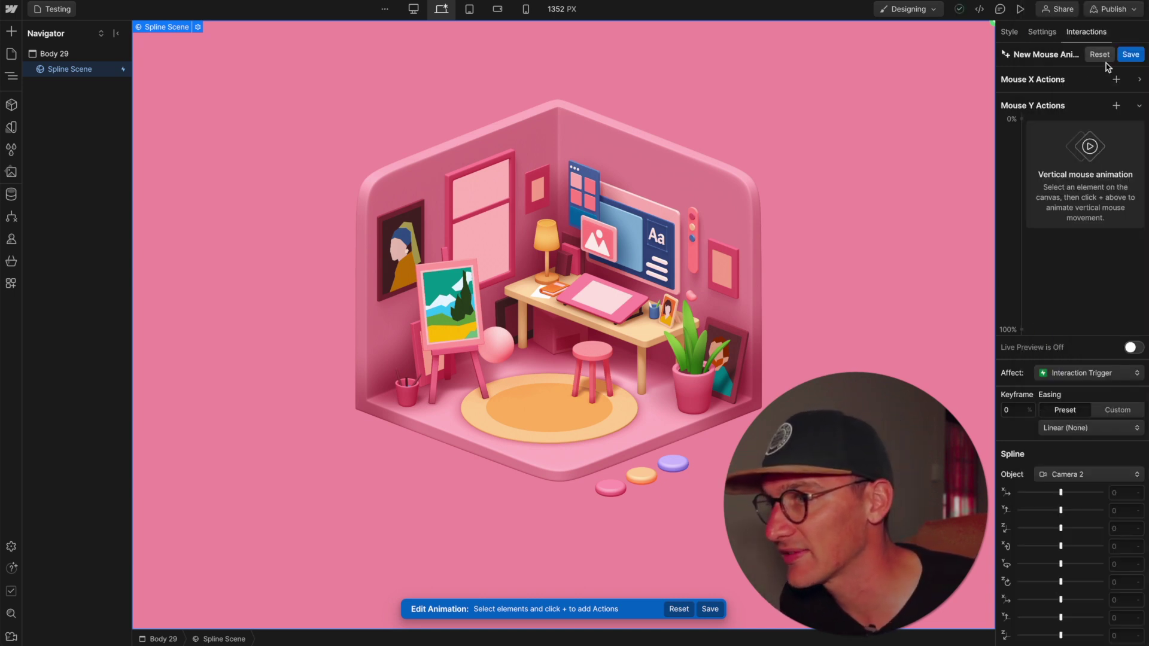
pyautogui.click(1077, 87)
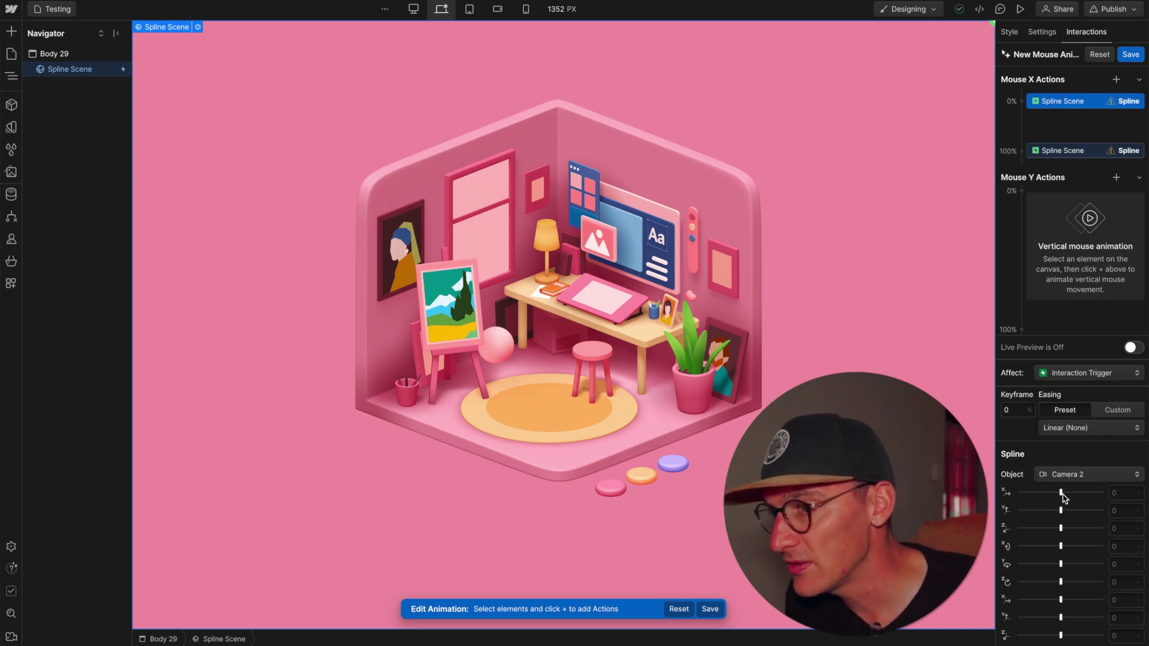
# - Set Camera 2 to X -435 at the 0% keyframe and X 435 at 100%, with Live Preview
pyautogui.moveTo(1060, 493); pyautogui.dragTo(1042, 492)
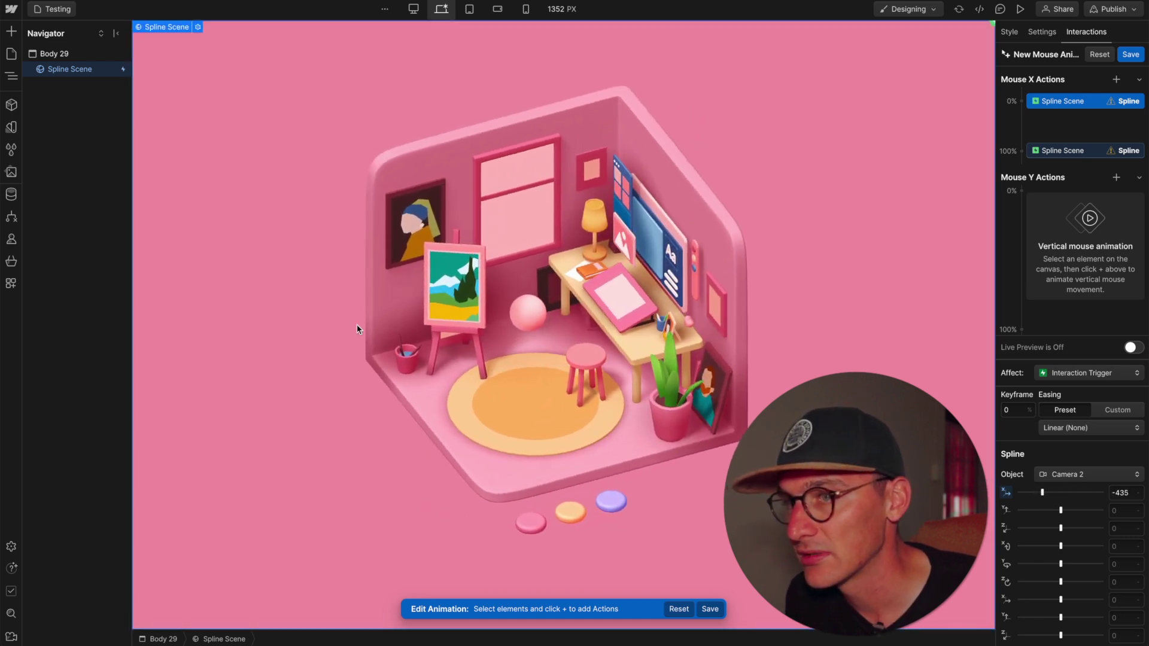
pyautogui.click(1068, 152)
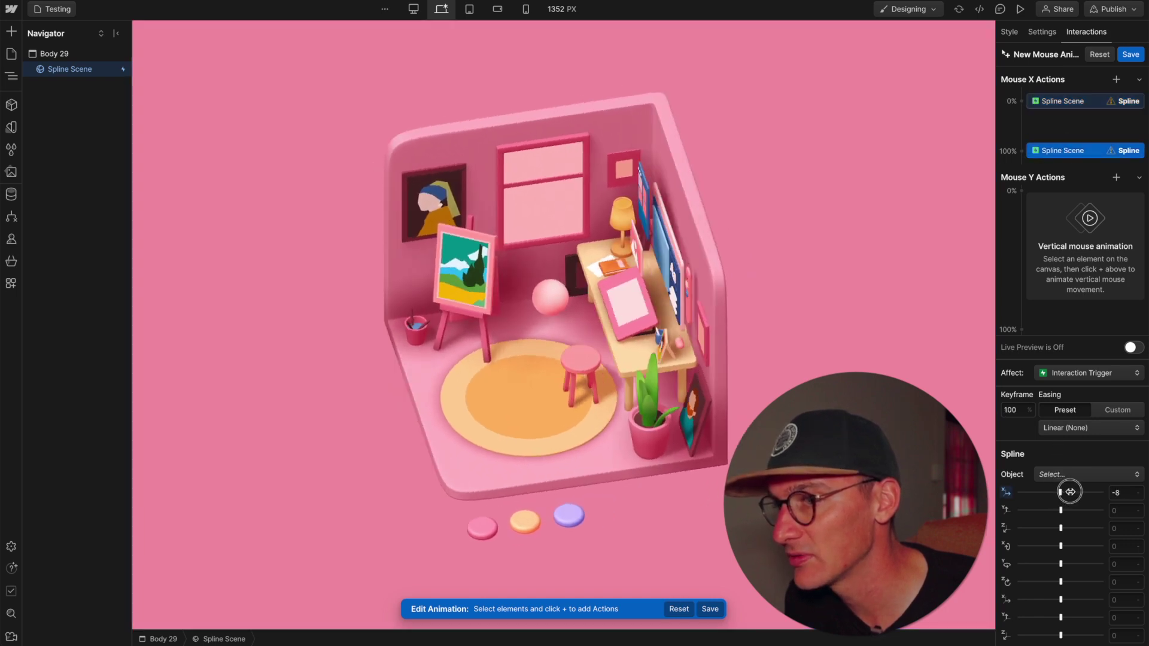
pyautogui.click(1071, 474)
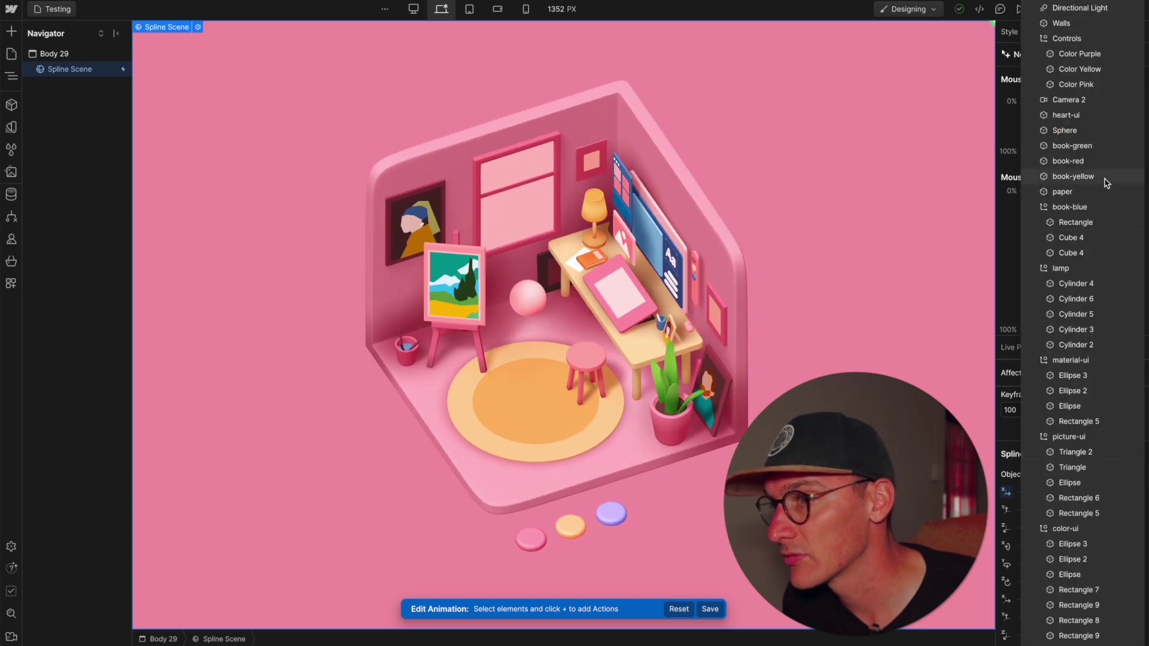
pyautogui.click(1074, 105)
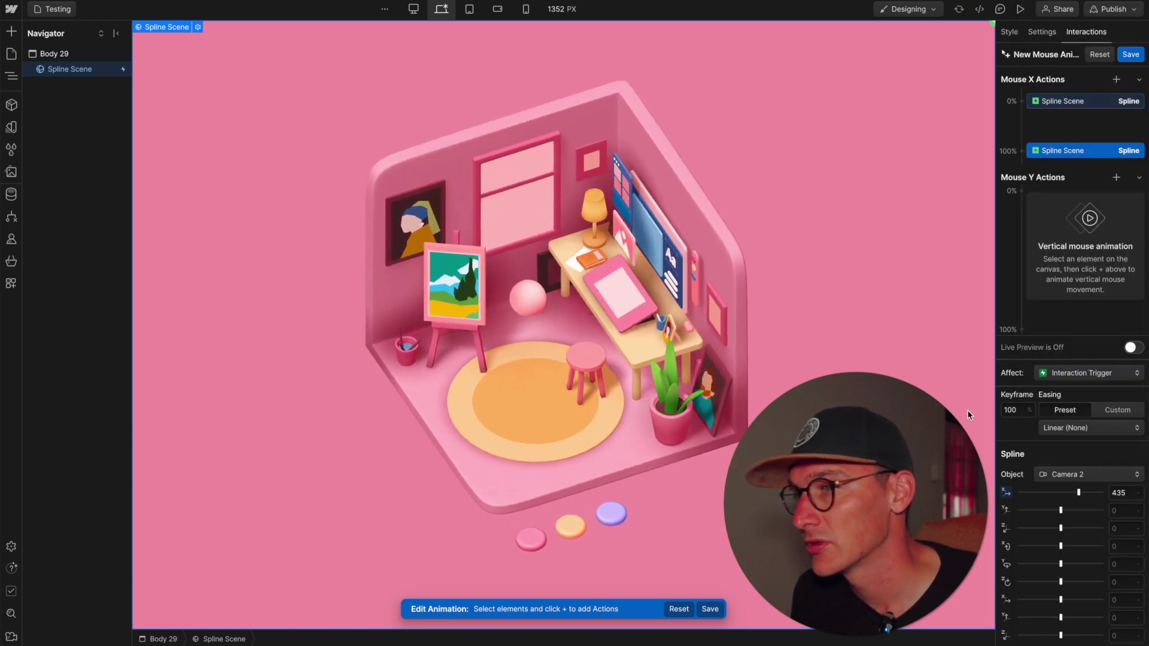
pyautogui.click(1130, 347)
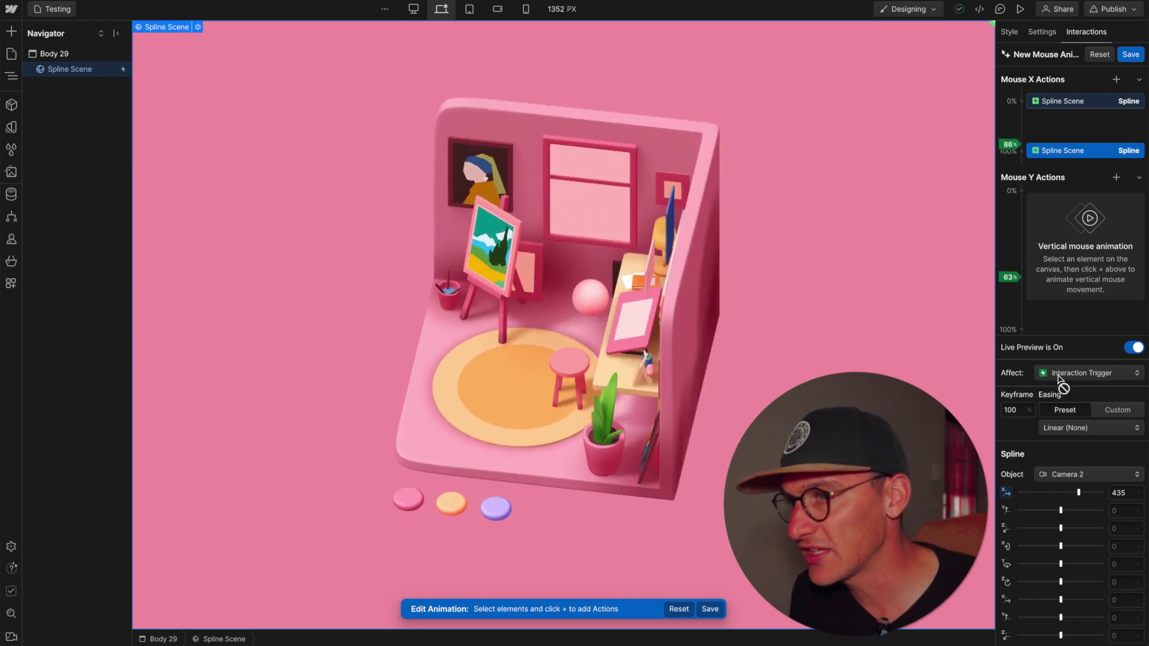
pyautogui.click(1072, 101)
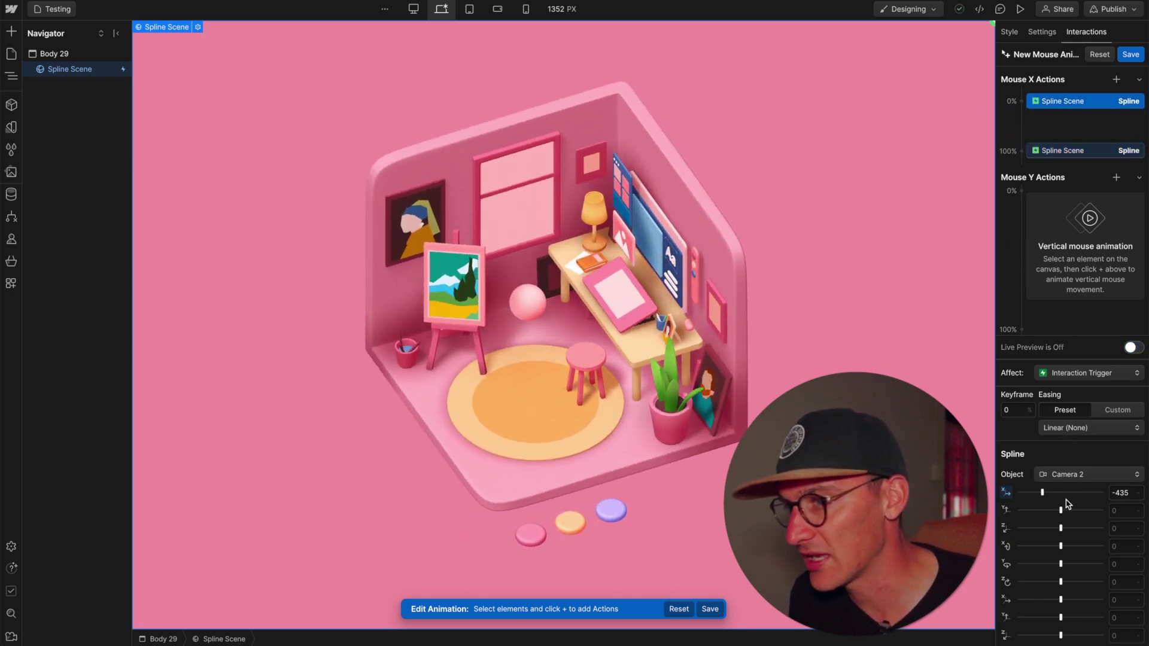
# - Add a Spline action for the lamp and move it to the 0% keyframe
pyautogui.click(1097, 125)
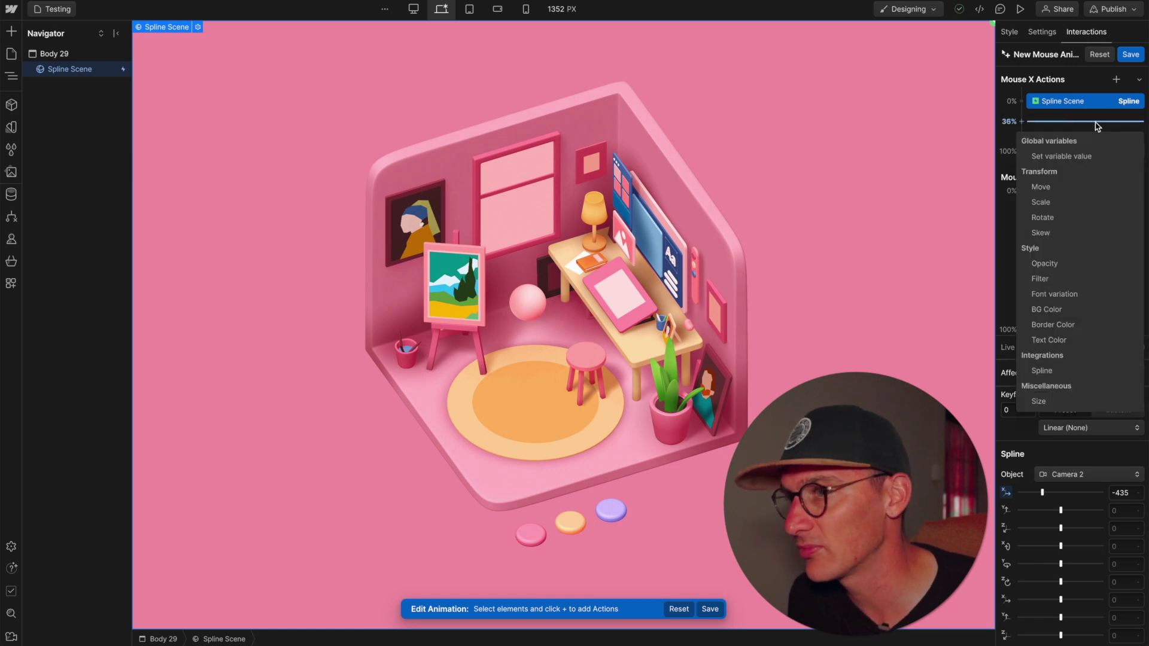
pyautogui.click(1038, 374)
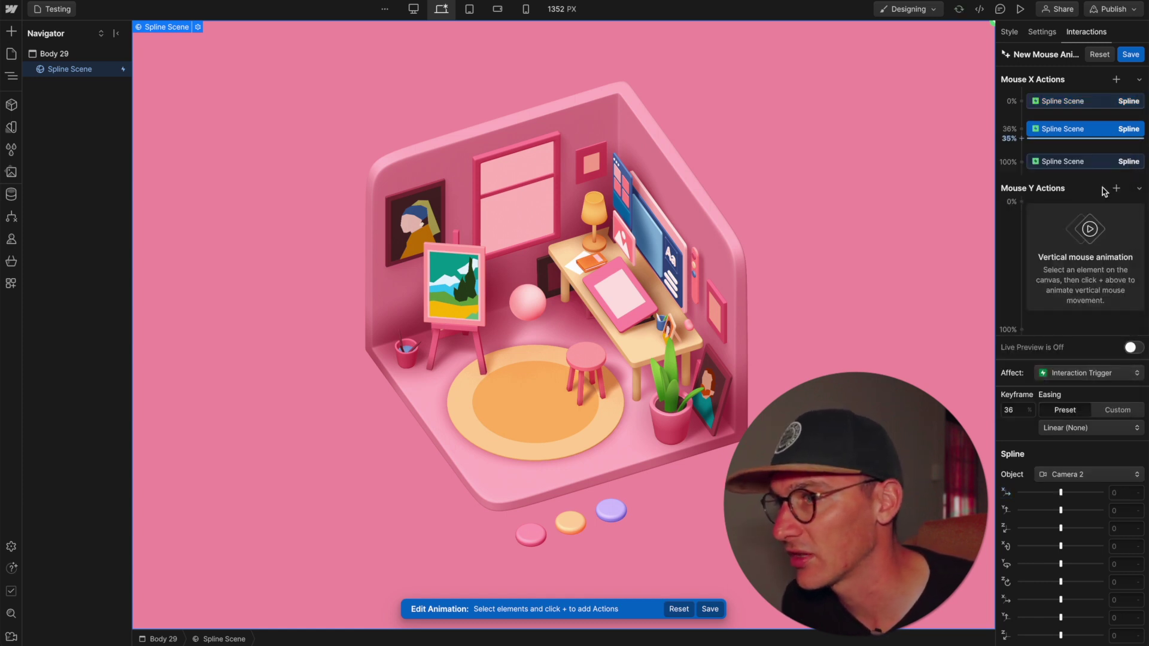
pyautogui.click(1068, 474)
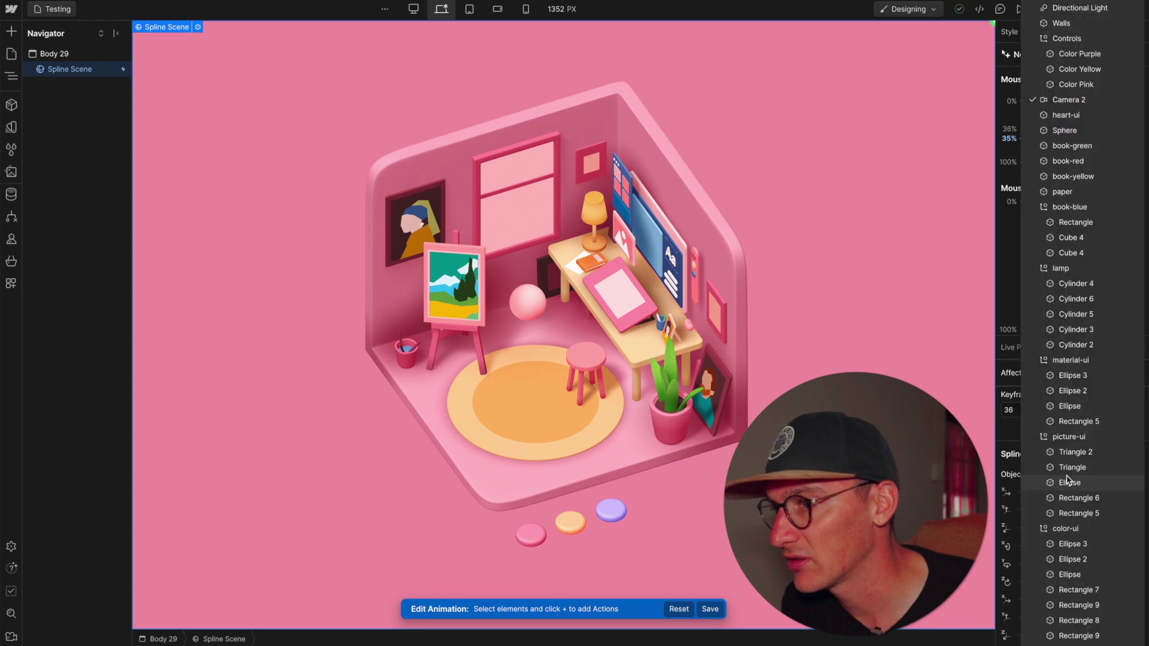
pyautogui.click(1061, 268)
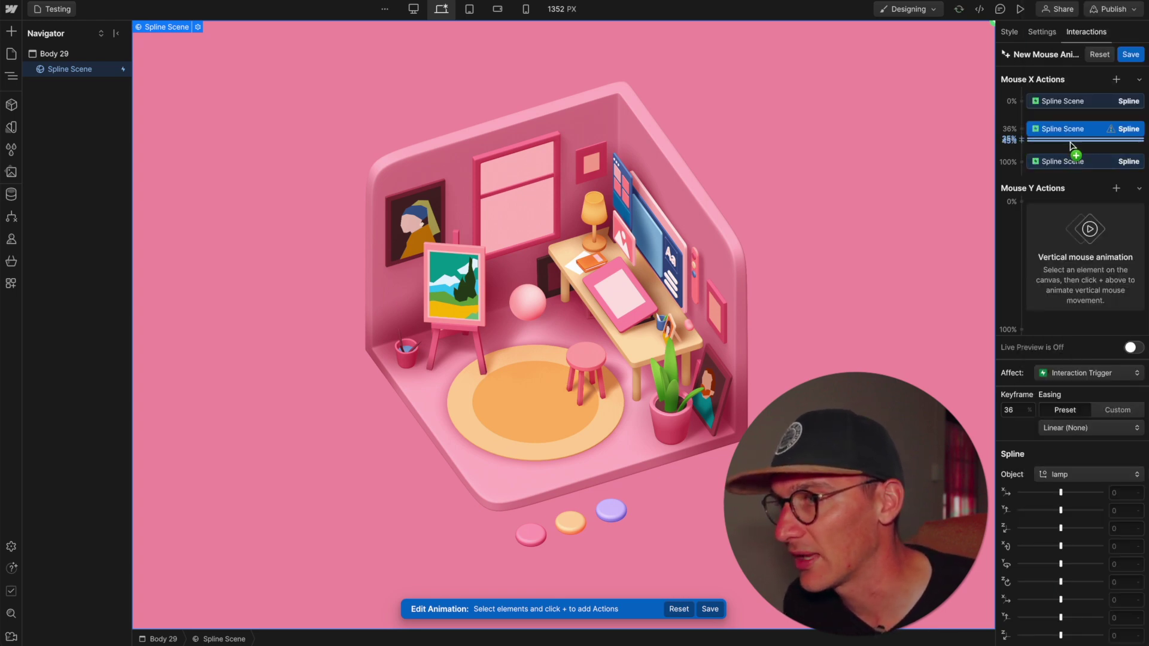
pyautogui.moveTo(1070, 136); pyautogui.dragTo(1070, 96)
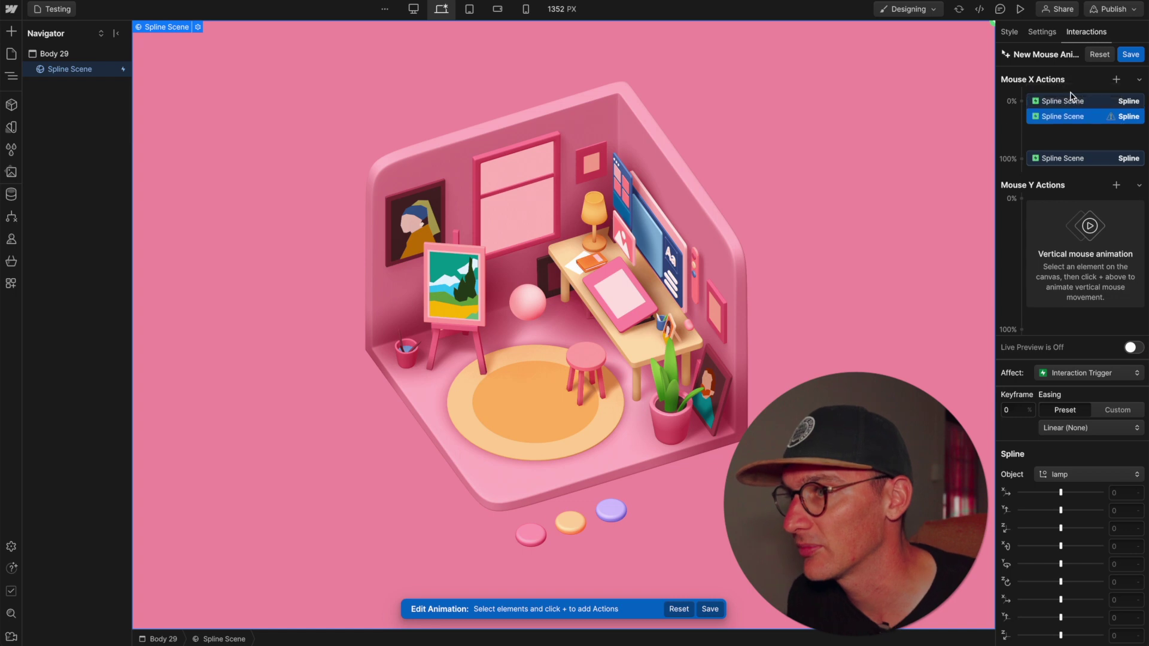
# - Add a second lamp Spline action and move it to the 100% keyframe
pyautogui.click(1064, 136)
pyautogui.click(1035, 383)
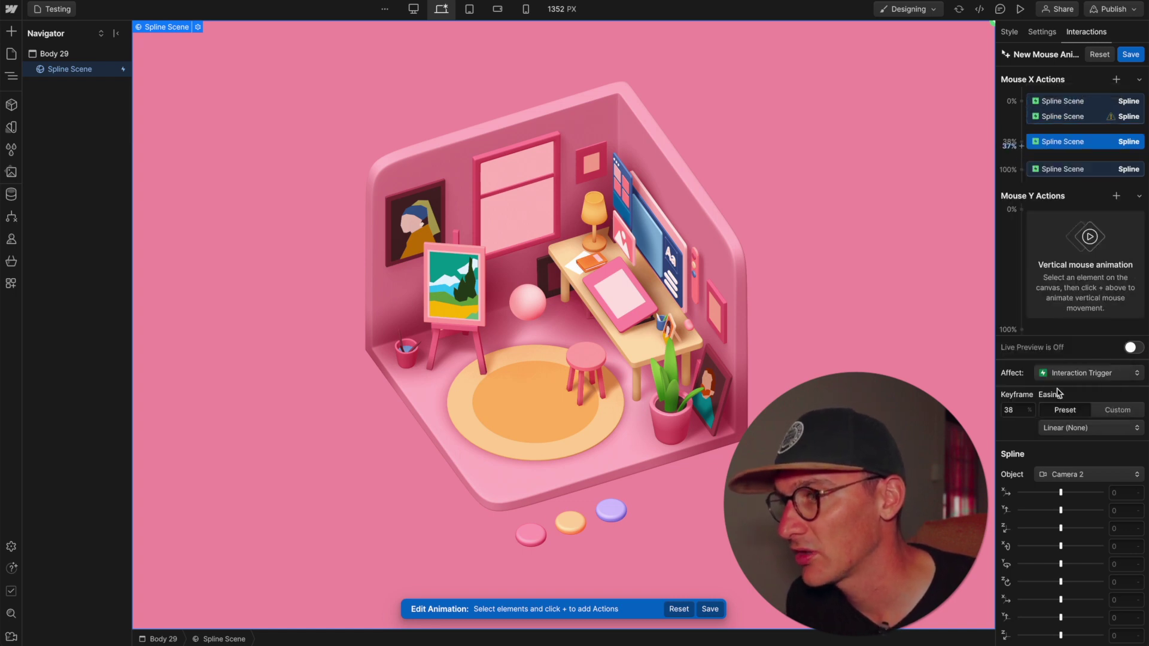
pyautogui.click(1062, 476)
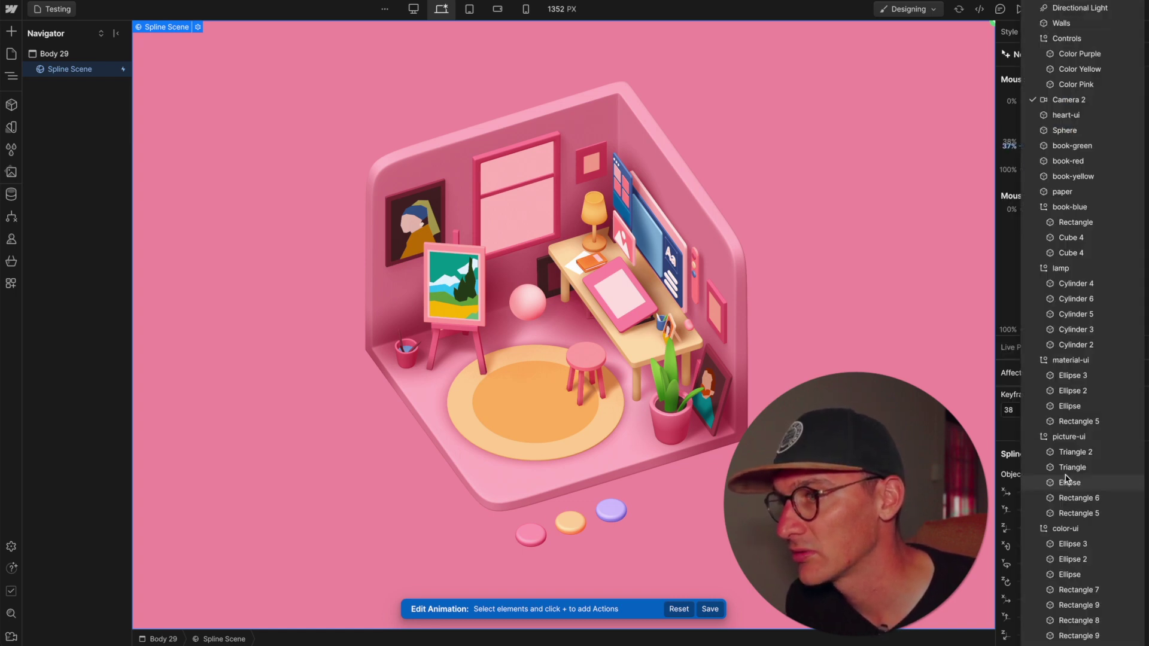
pyautogui.click(1092, 267)
pyautogui.moveTo(1075, 151); pyautogui.dragTo(1077, 173)
# - Set the lamp to X -1000 at 0% and X 756 at 100%, then enable Live Preview
pyautogui.click(1081, 151)
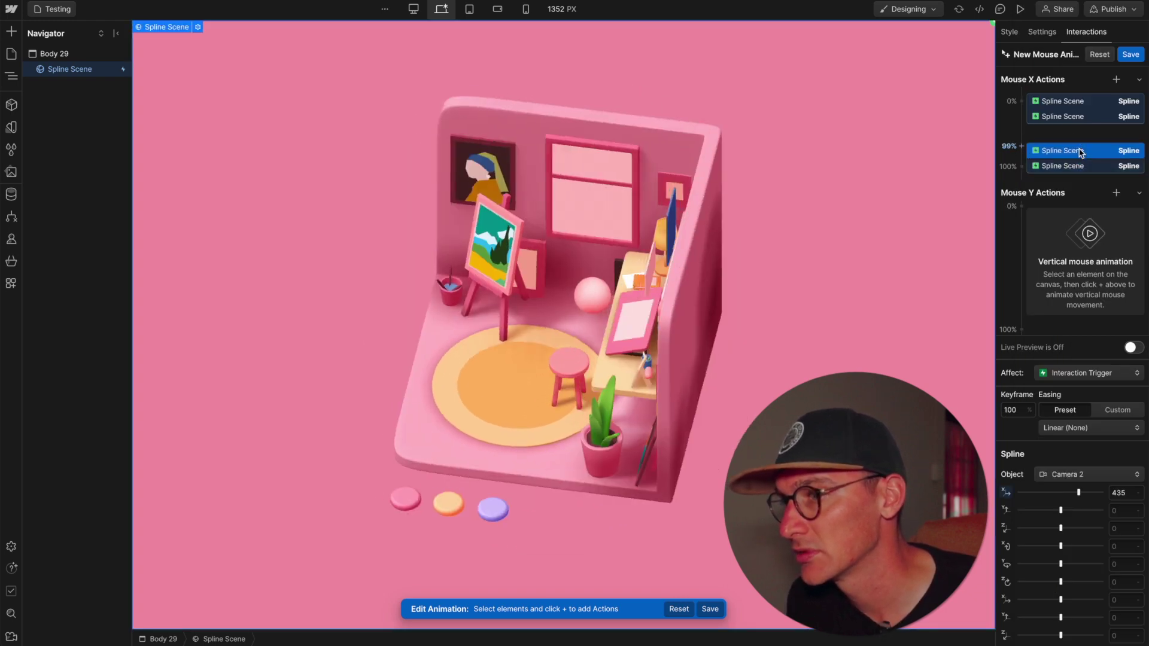
pyautogui.click(1090, 117)
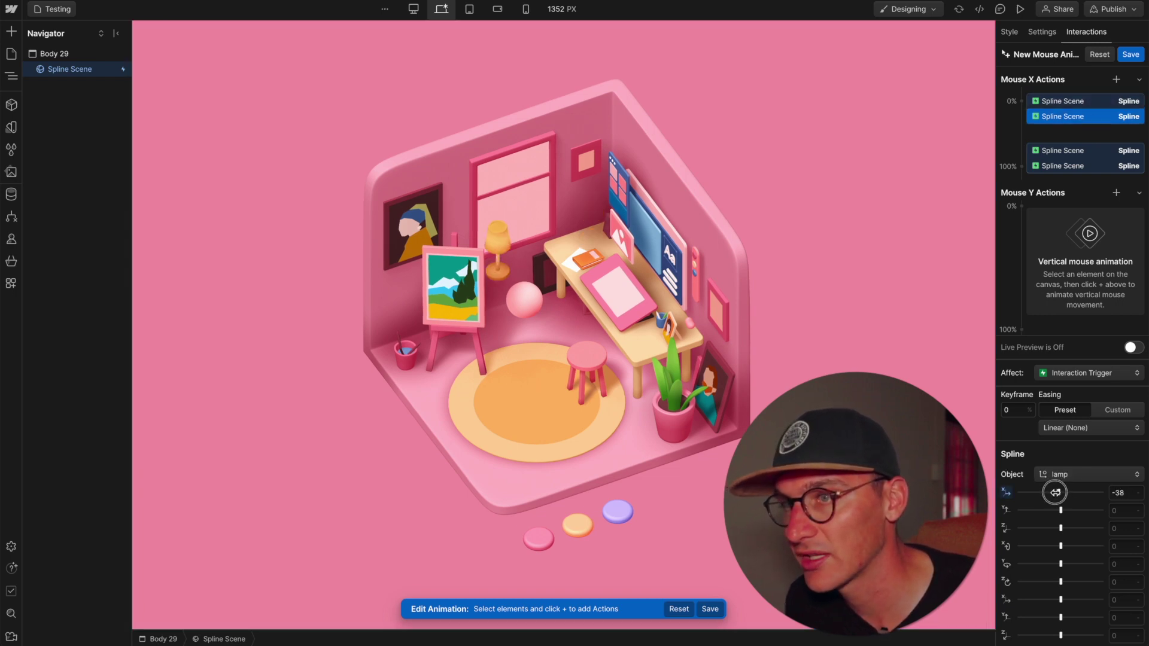
pyautogui.moveTo(1015, 502); pyautogui.dragTo(989, 516)
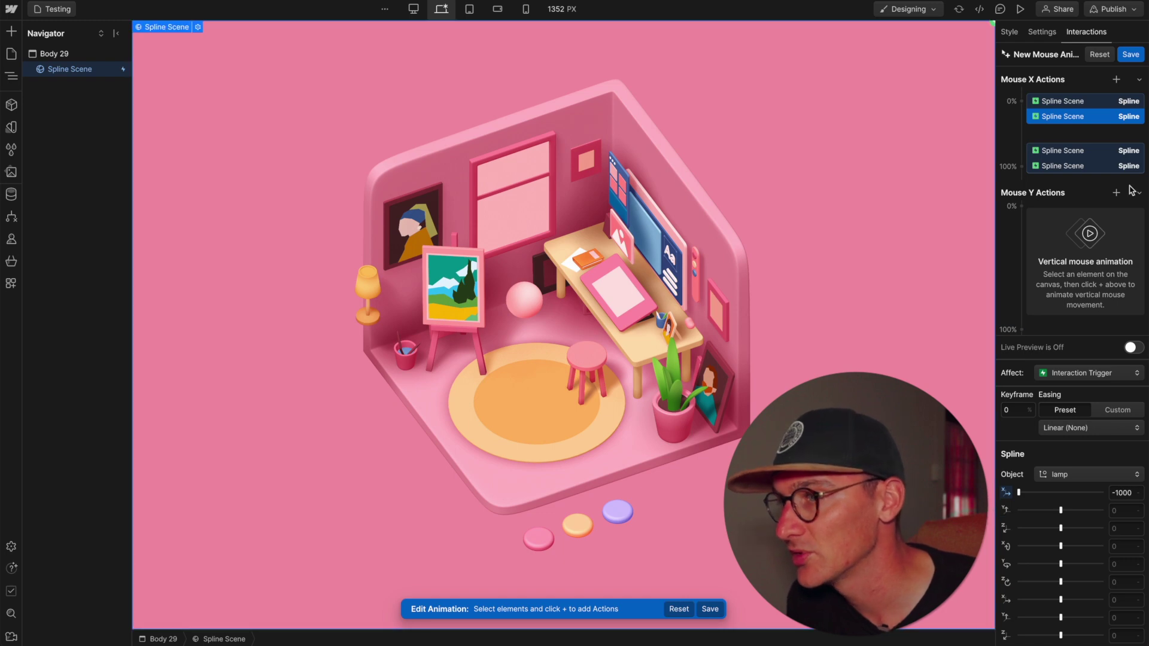
pyautogui.click(1074, 150)
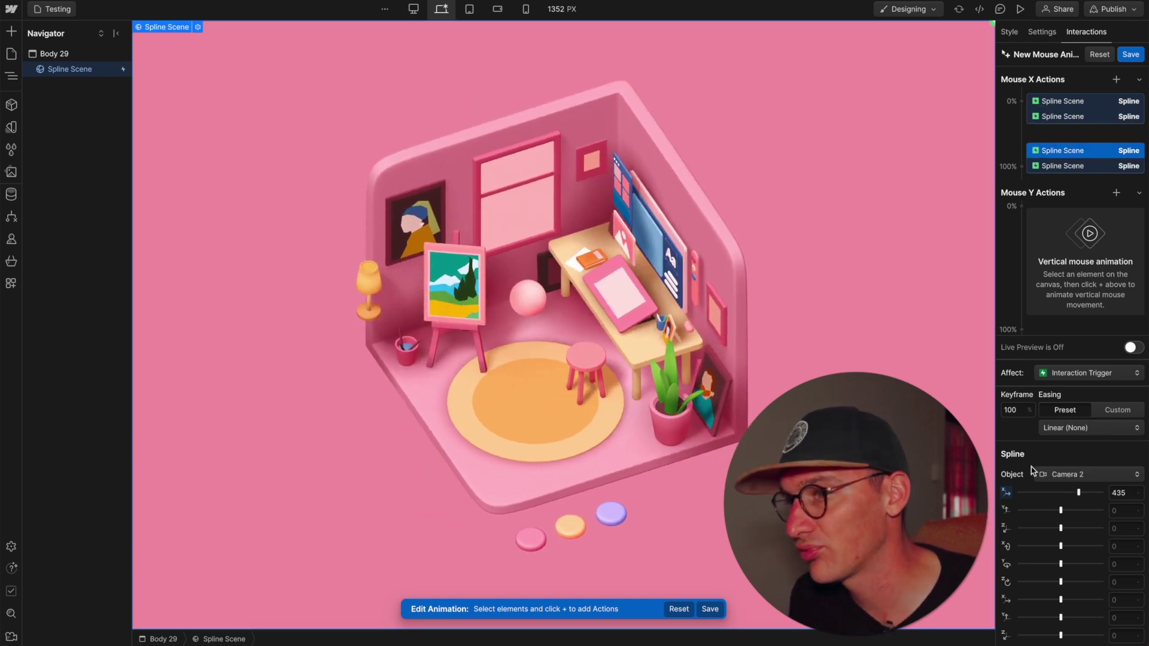
pyautogui.click(1095, 168)
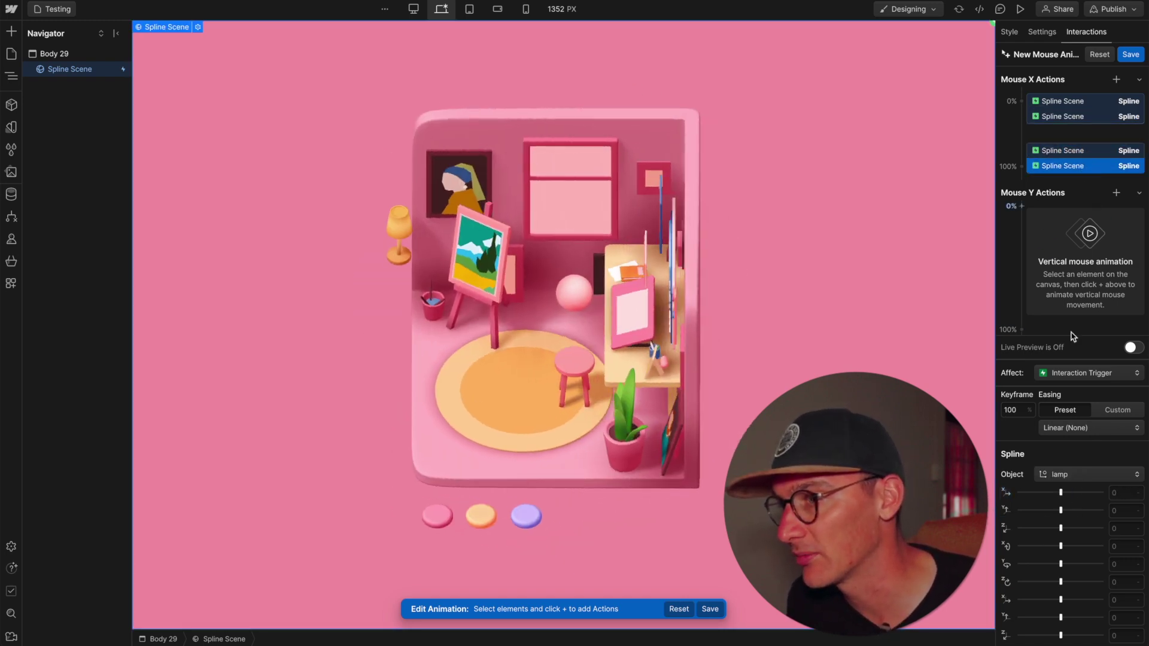
pyautogui.moveTo(1088, 492); pyautogui.dragTo(1110, 493)
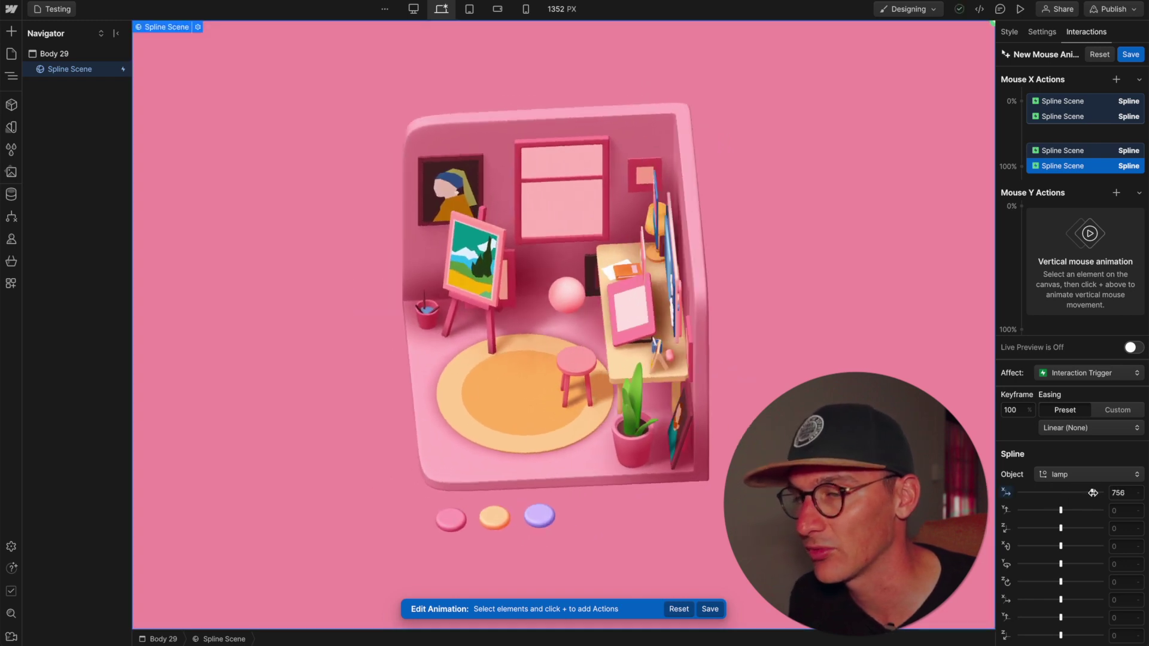
pyautogui.click(1131, 348)
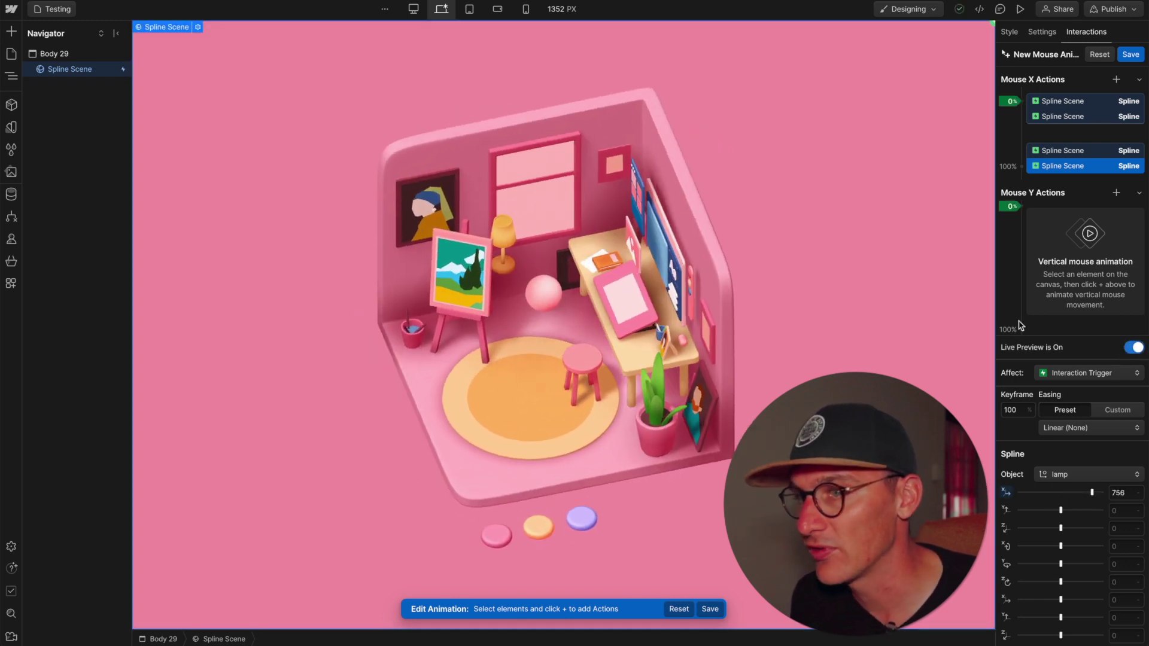